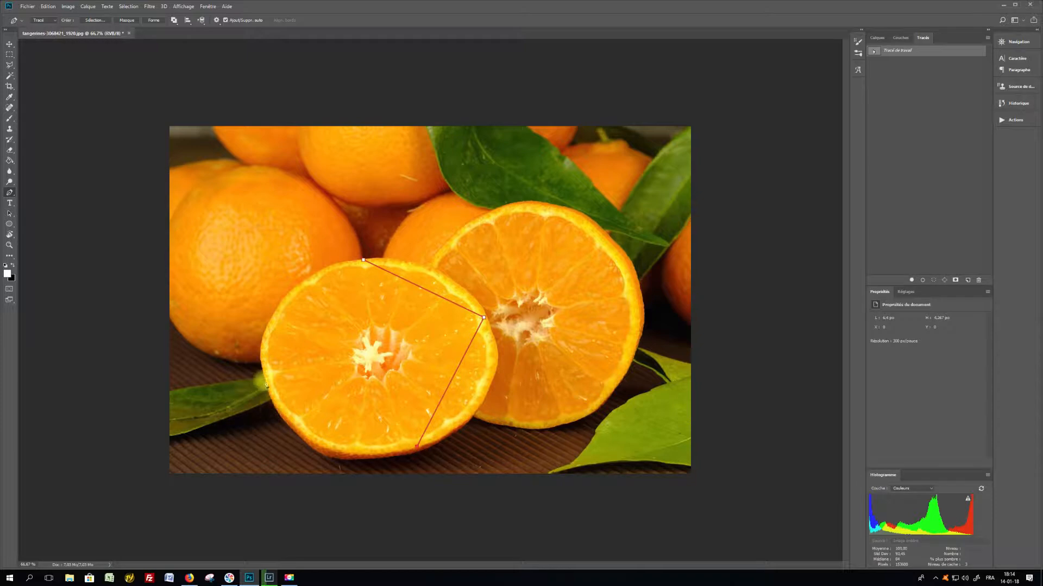
- Finish the straight-sided path around the front orange half with anchors on its lower-left and upper-left edge, closing it at the starting anchor
{"action": "left_click", "coordinate": [266, 384]}
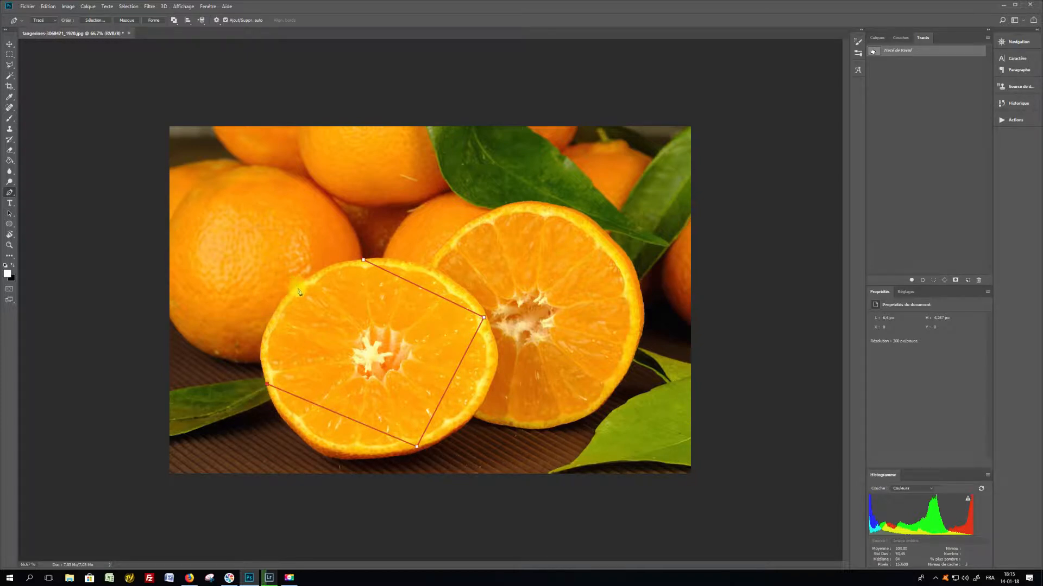
{"action": "left_click", "coordinate": [297, 286]}
{"action": "left_click", "coordinate": [363, 262]}
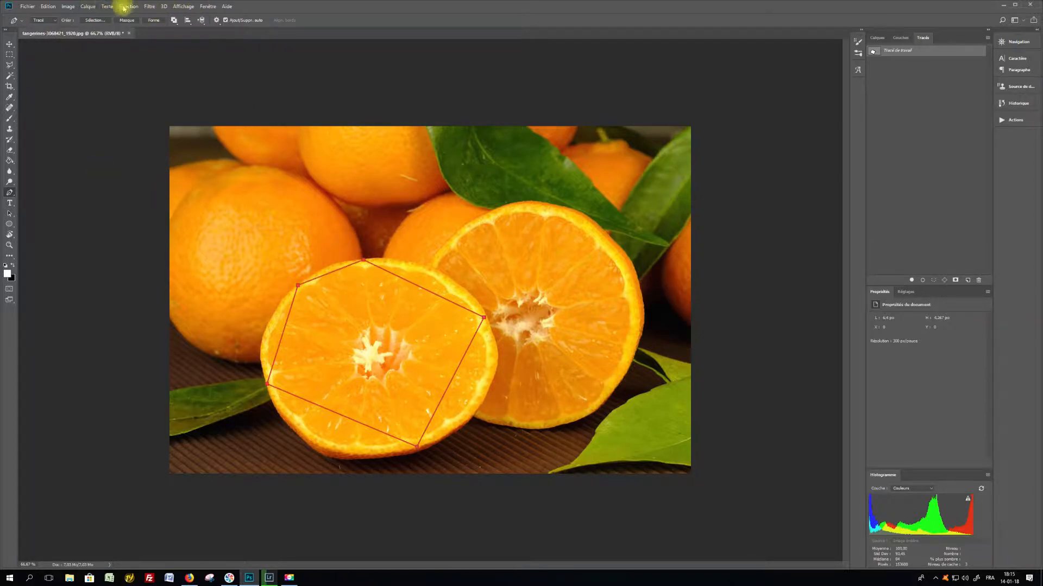
- Make a new selection from the path with a feather radius of 0 pixels and anti-aliasing (Lissé) off
{"action": "left_click", "coordinate": [93, 20]}
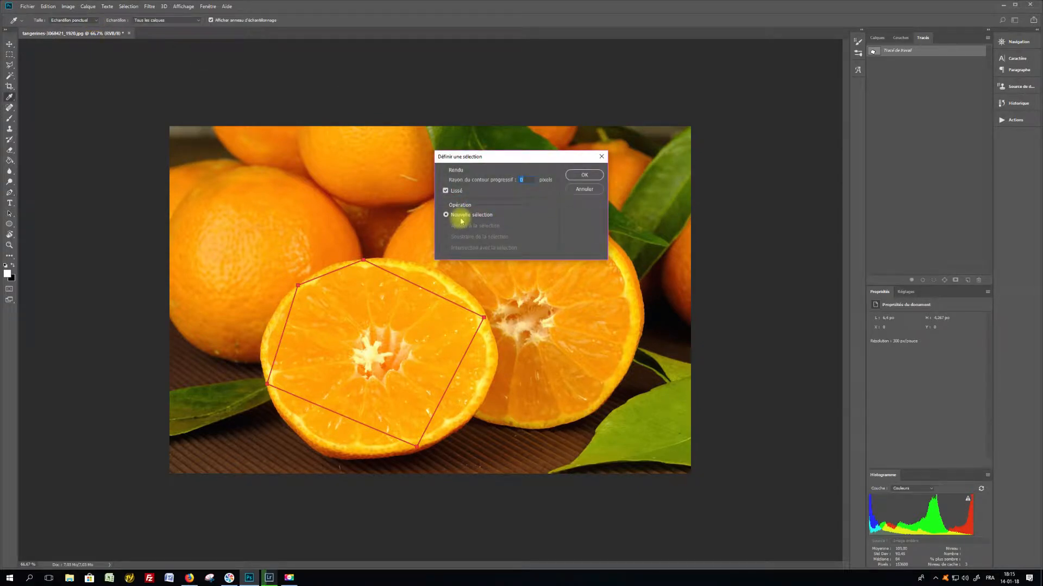
{"action": "left_click", "coordinate": [444, 191]}
{"action": "left_click", "coordinate": [579, 176]}
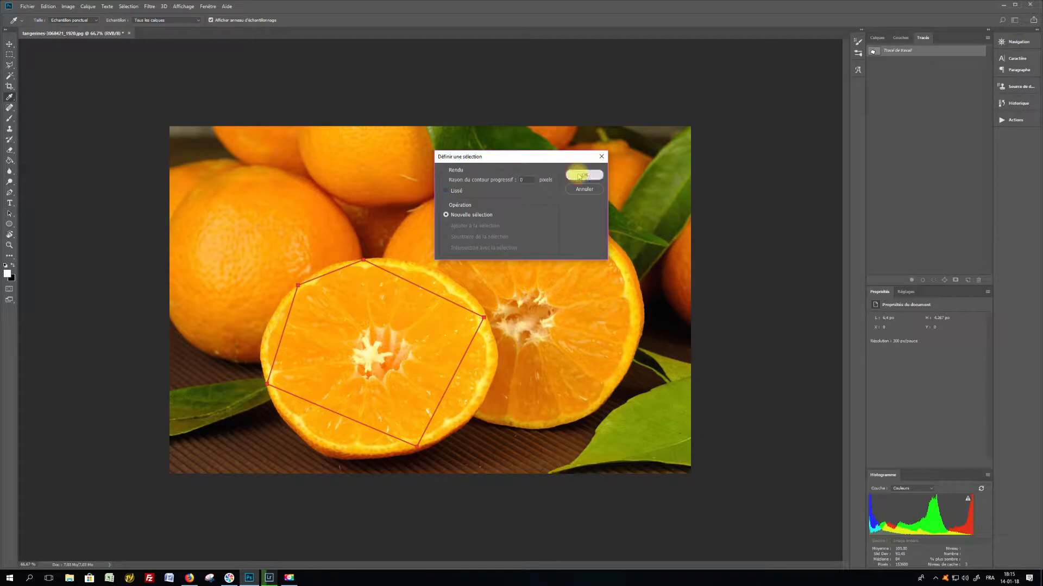
- Draw a closed straight-sided Pen path around the rear orange half, following the visible edge of the front half
{"action": "key", "text": "p"}
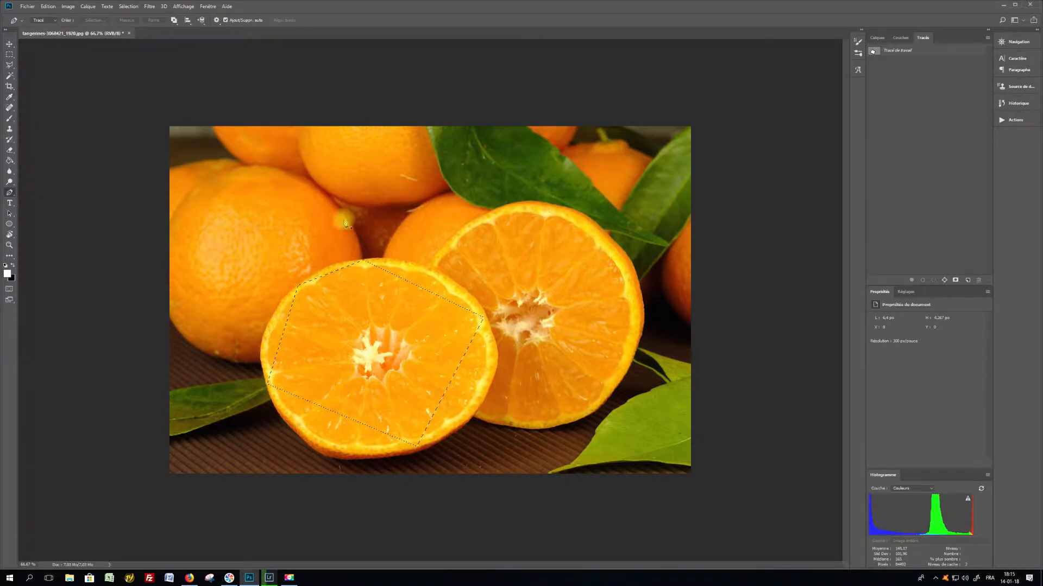
{"action": "left_click", "coordinate": [476, 222]}
{"action": "left_click", "coordinate": [587, 219]}
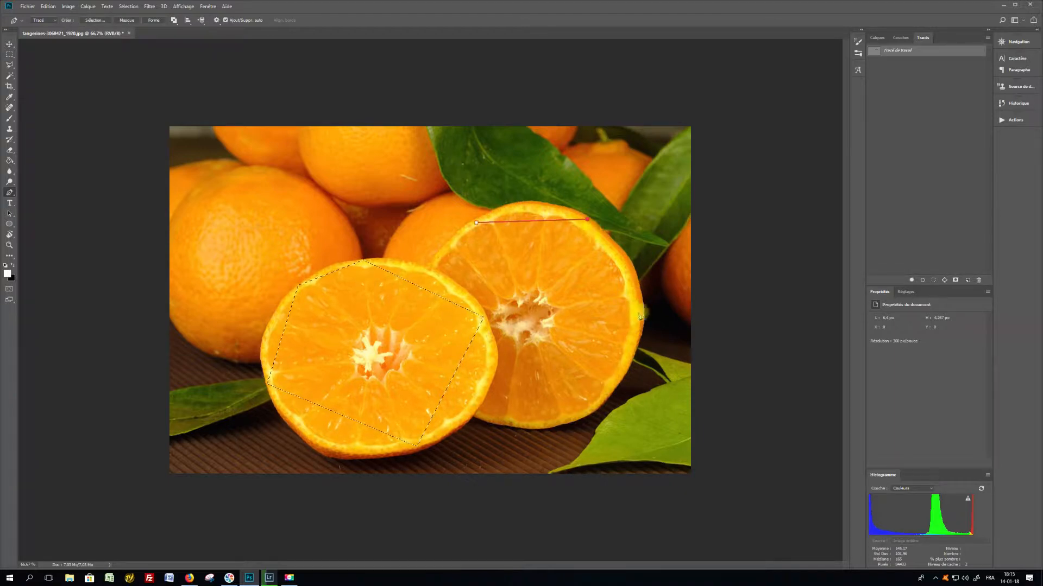
{"action": "left_click", "coordinate": [637, 319]}
{"action": "left_click", "coordinate": [589, 411]}
{"action": "left_click", "coordinate": [526, 421]}
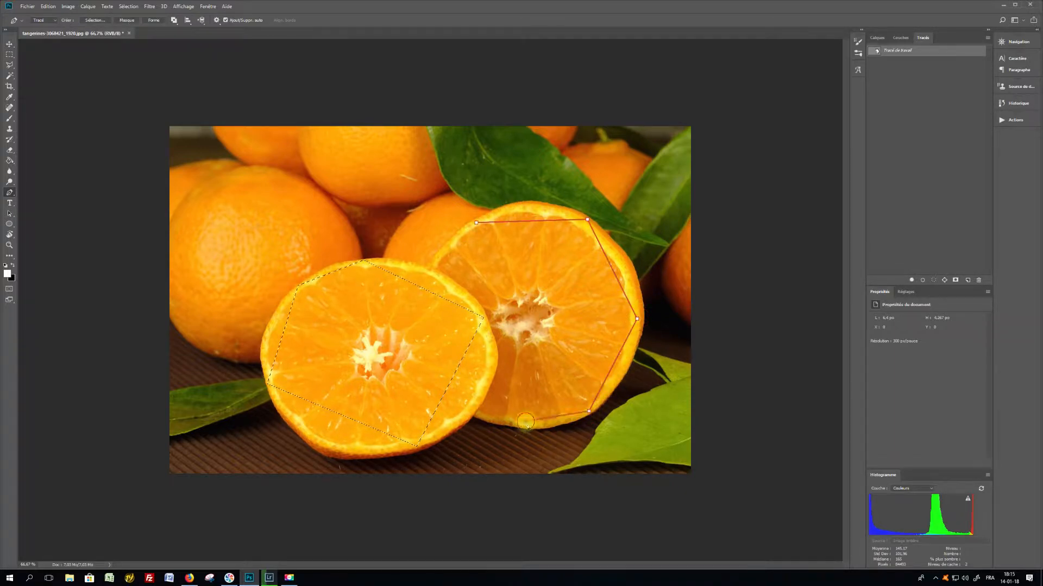
{"action": "left_click", "coordinate": [492, 408]}
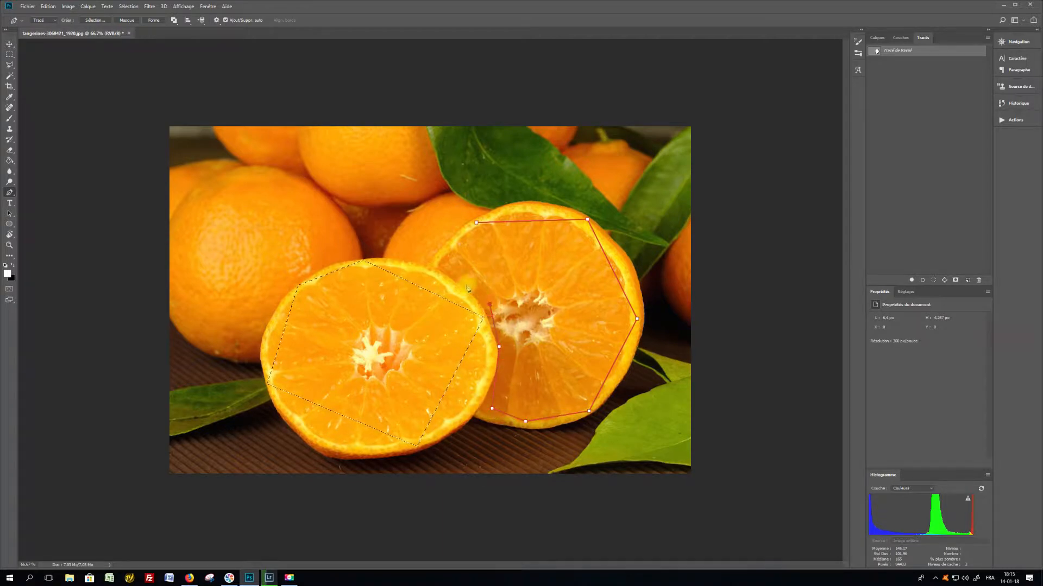
{"action": "left_click", "coordinate": [475, 223]}
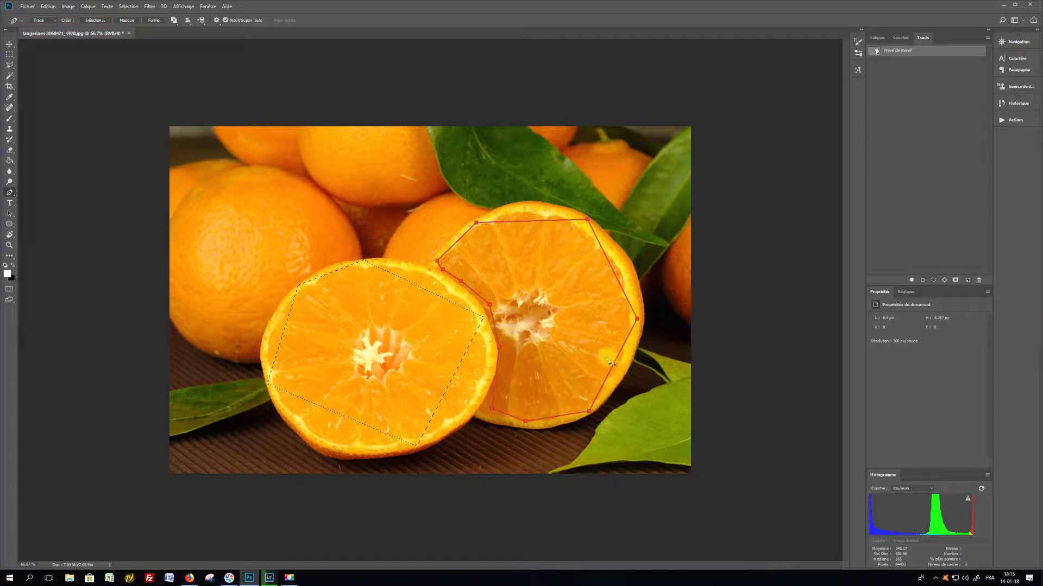
- Add the rear orange half's path to the existing selection with a feather radius of 0 pixels
{"action": "left_click", "coordinate": [94, 20]}
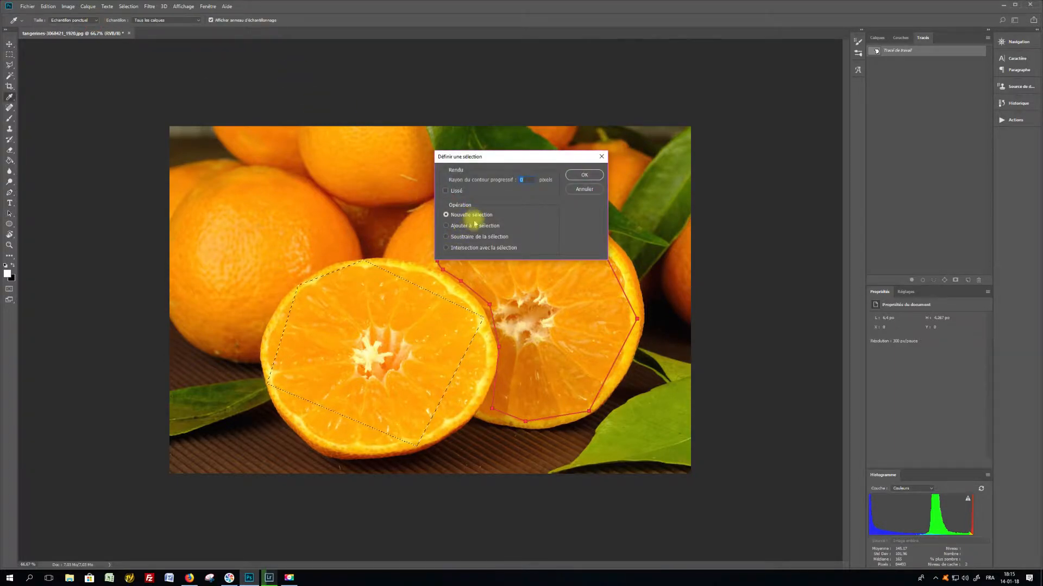
{"action": "left_click", "coordinate": [446, 225]}
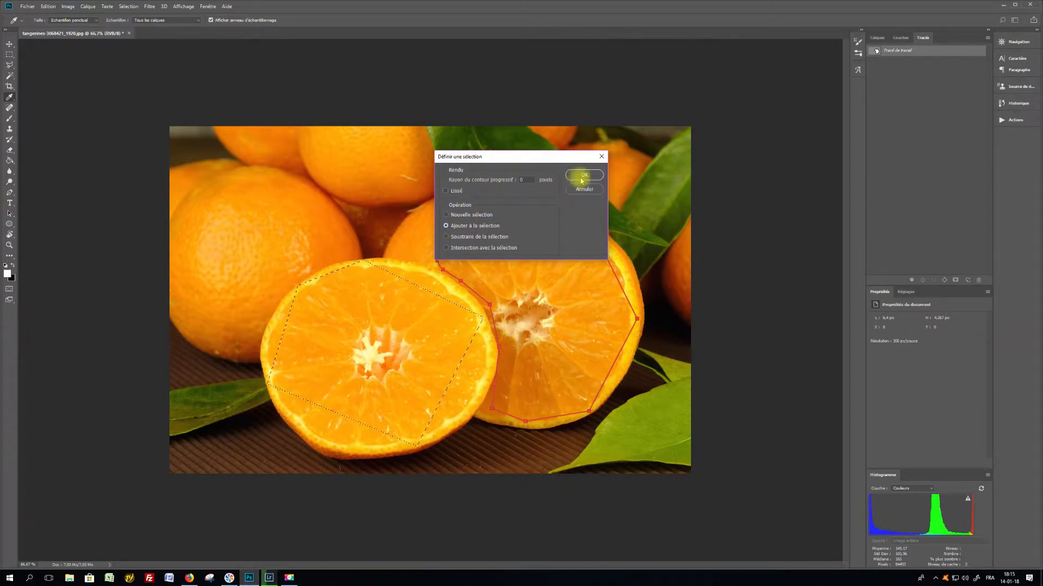
{"action": "left_click", "coordinate": [584, 175]}
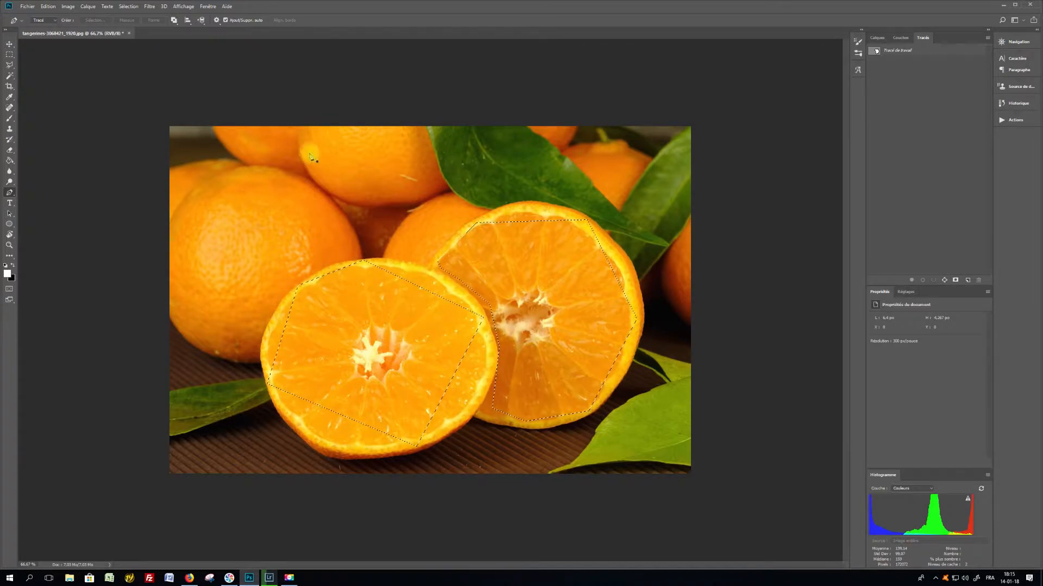
- Draw a closed path across the overlap of the two orange halves and subtract it from the selection with 0 pixels of feather
{"action": "left_click", "coordinate": [446, 283]}
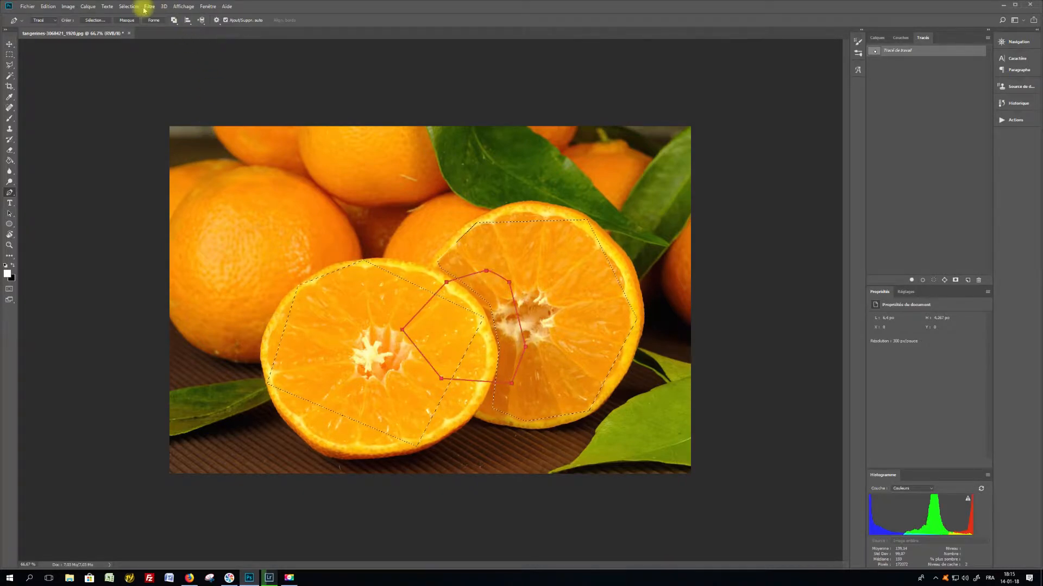
{"action": "left_click", "coordinate": [95, 20]}
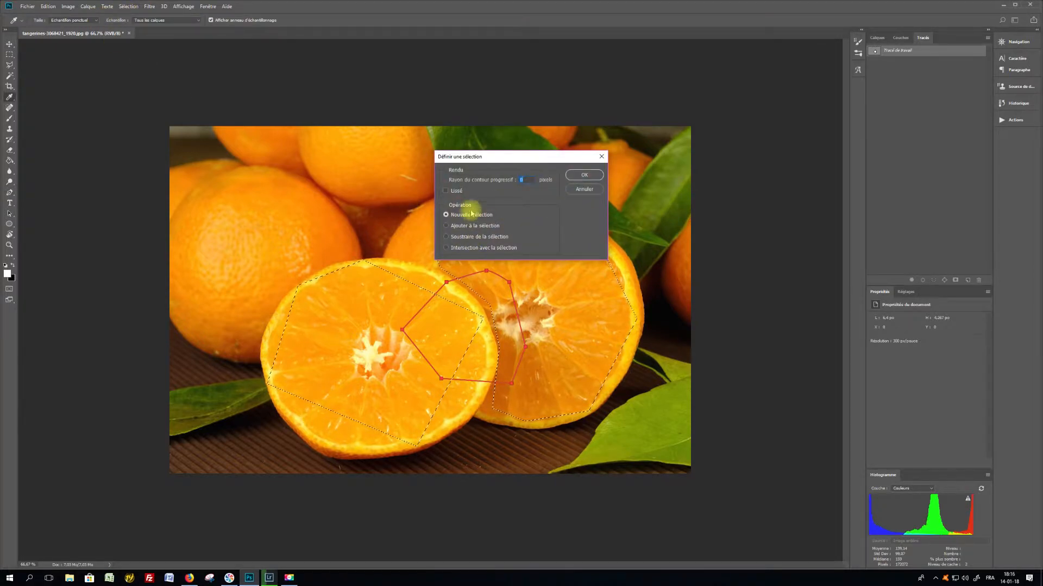
{"action": "left_click", "coordinate": [446, 237]}
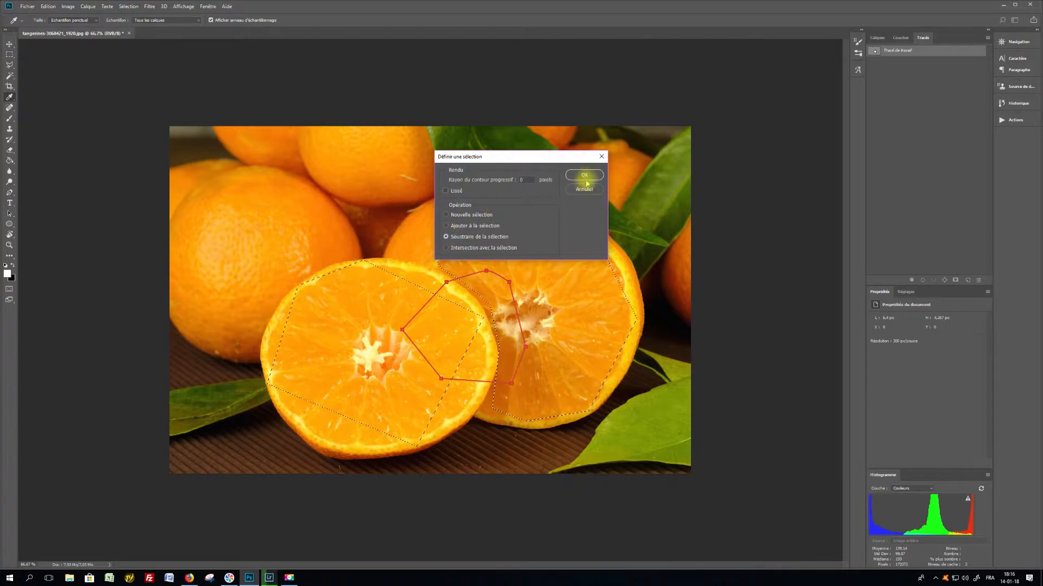
{"action": "left_click", "coordinate": [584, 175]}
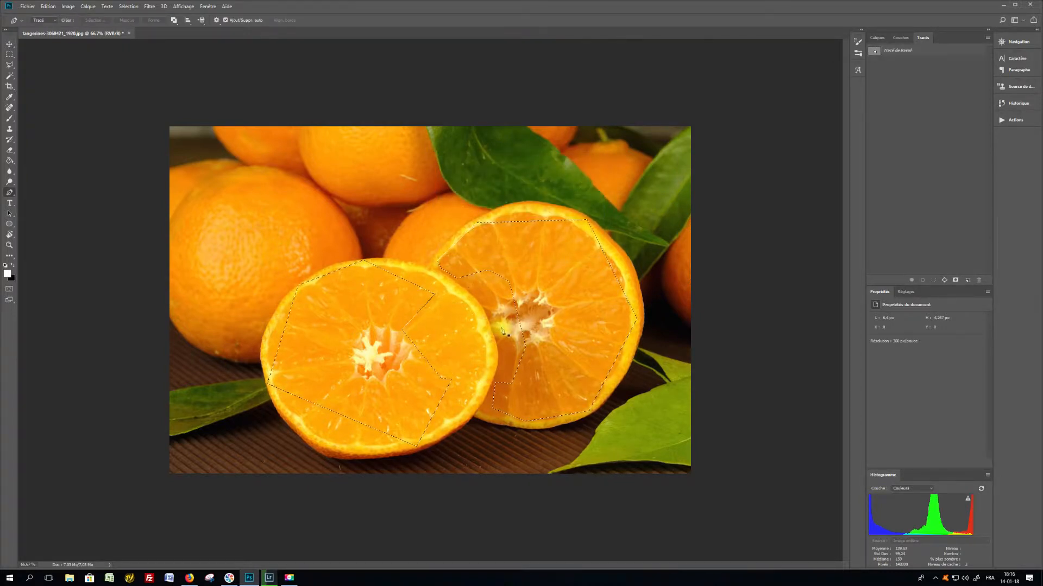
- Clear the selection and trace a curve from the front orange half's top to its right edge, lengthening the top anchor's handle to fit
{"action": "key", "text": "ctrl+d"}
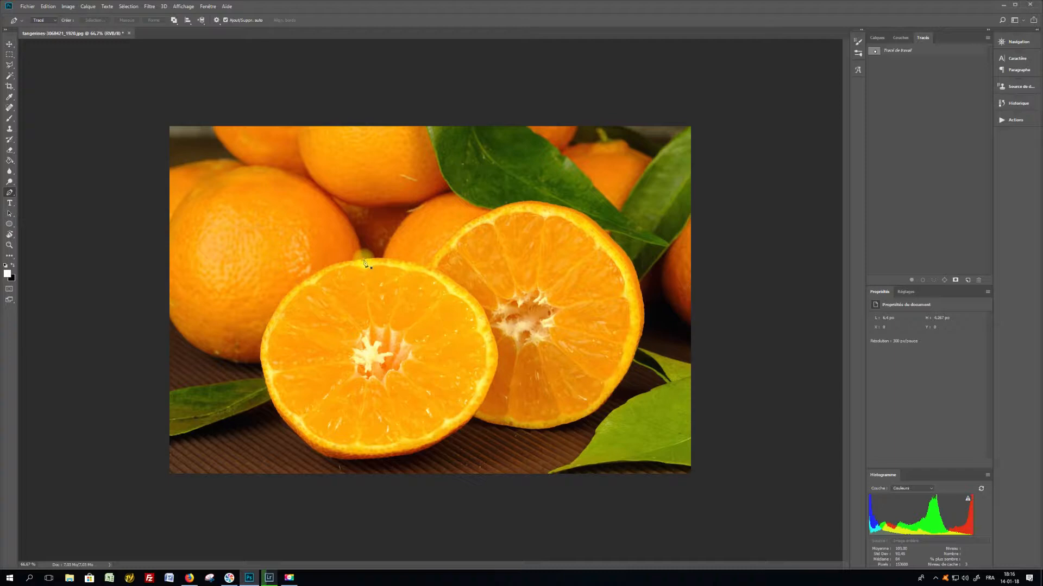
{"action": "left_click_drag", "start_coordinate": [363, 260], "coordinate": [404, 255]}
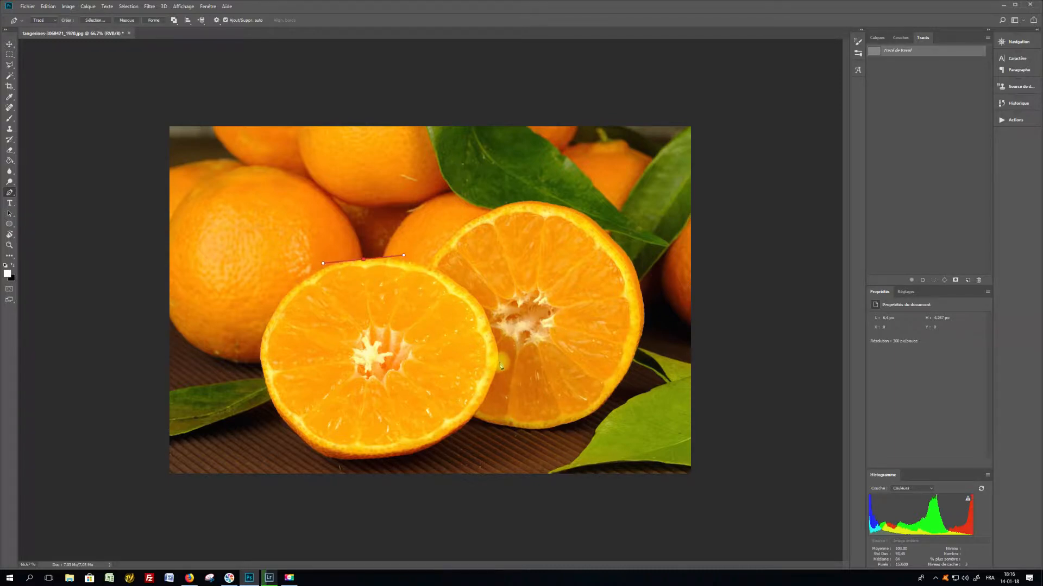
{"action": "left_click_drag", "start_coordinate": [498, 361], "coordinate": [496, 429]}
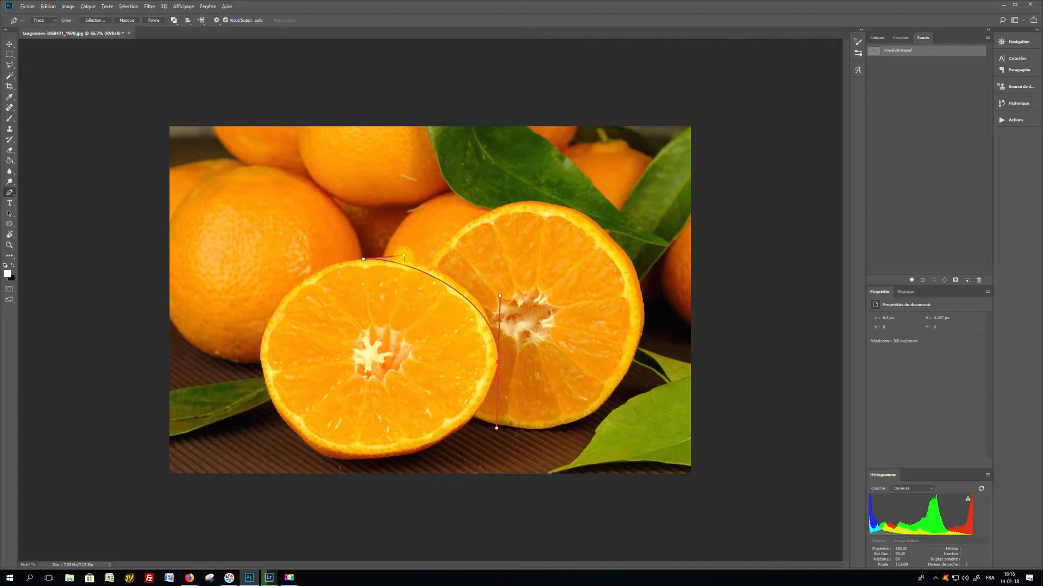
{"action": "left_click", "coordinate": [403, 256], "text": "alt"}
{"action": "left_click_drag", "start_coordinate": [403, 255], "coordinate": [431, 253]}
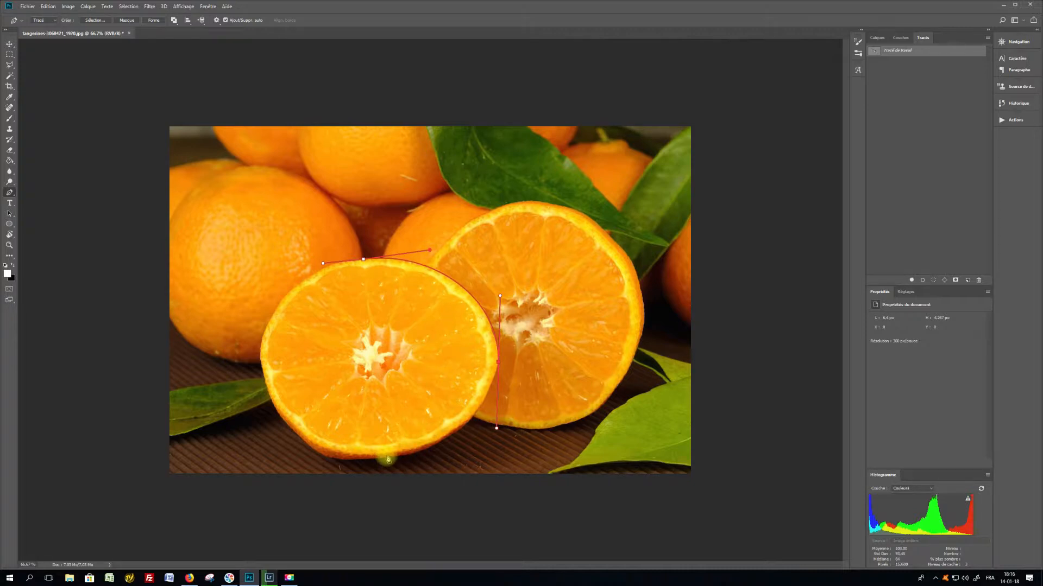
- Continue the curved path along the bottom and left edge of the front orange half, fitting the curves, and close it at the top anchor
{"action": "mouse_move", "coordinate": [358, 453]}
{"action": "left_mouse_down"}
{"action": "mouse_move", "coordinate": [414, 455]}
{"action": "mouse_move", "coordinate": [386, 477]}
{"action": "mouse_move", "coordinate": [355, 462]}
{"action": "left_mouse_up"}
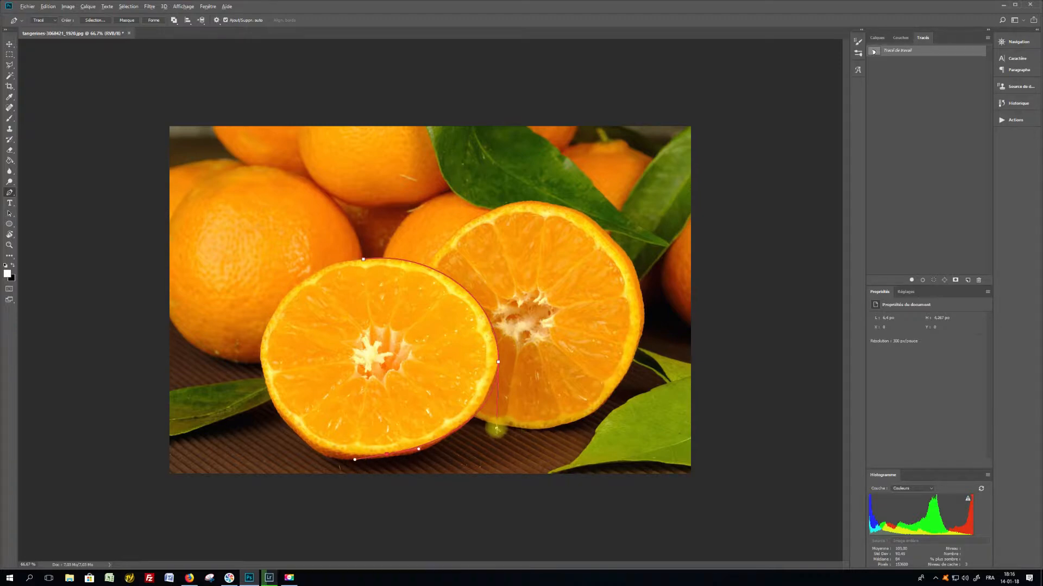
{"action": "left_click_drag", "start_coordinate": [497, 428], "coordinate": [485, 435]}
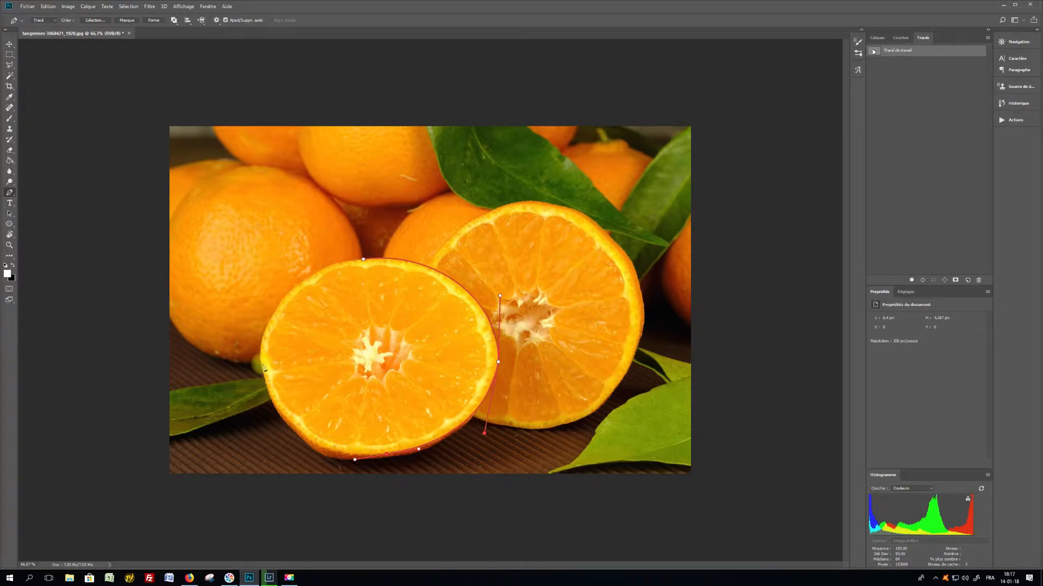
{"action": "left_click_drag", "start_coordinate": [263, 363], "coordinate": [250, 289]}
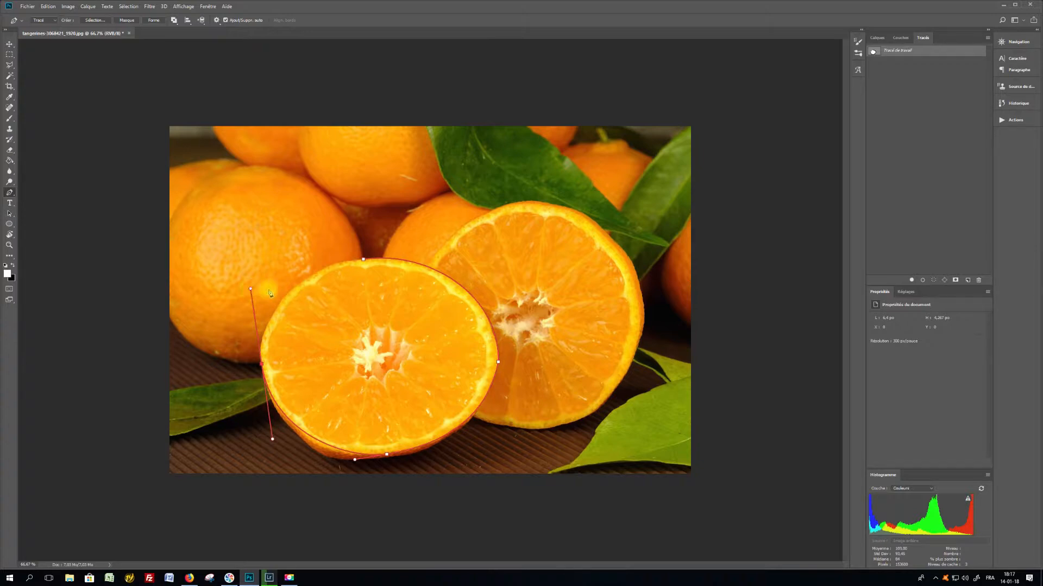
{"action": "left_click", "coordinate": [366, 263]}
{"action": "mouse_move", "coordinate": [365, 262]}
{"action": "left_mouse_down"}
{"action": "mouse_move", "coordinate": [379, 280]}
{"action": "mouse_move", "coordinate": [380, 260]}
{"action": "mouse_move", "coordinate": [382, 269]}
{"action": "left_mouse_up"}
{"action": "left_click_drag", "start_coordinate": [382, 268], "coordinate": [382, 268]}
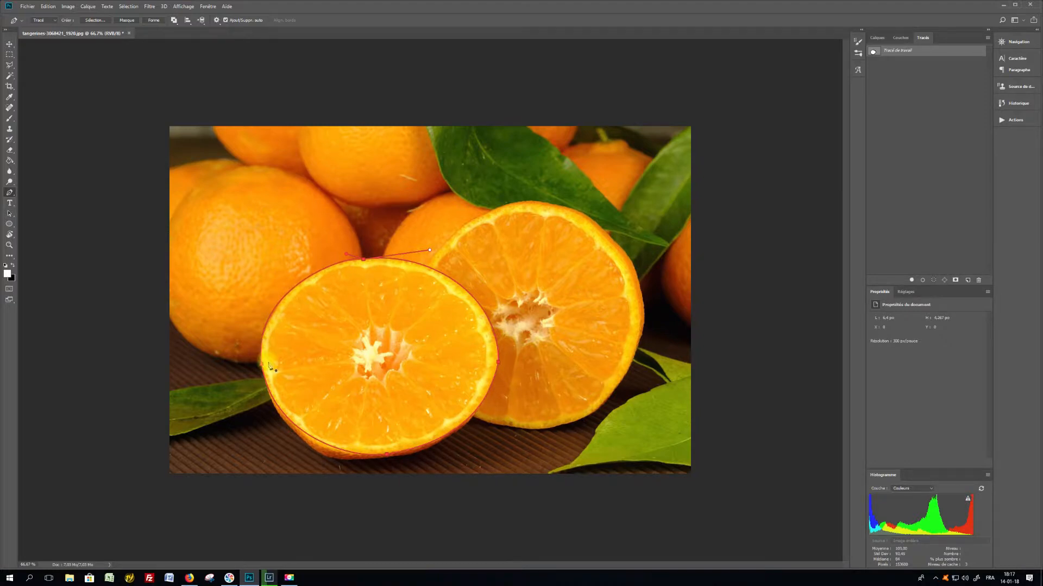
- Pull new direction handles from the path's left anchor and adjust each one so the curve follows the fruit's left and lower-left edge
{"action": "left_click", "coordinate": [244, 352], "text": "ctrl"}
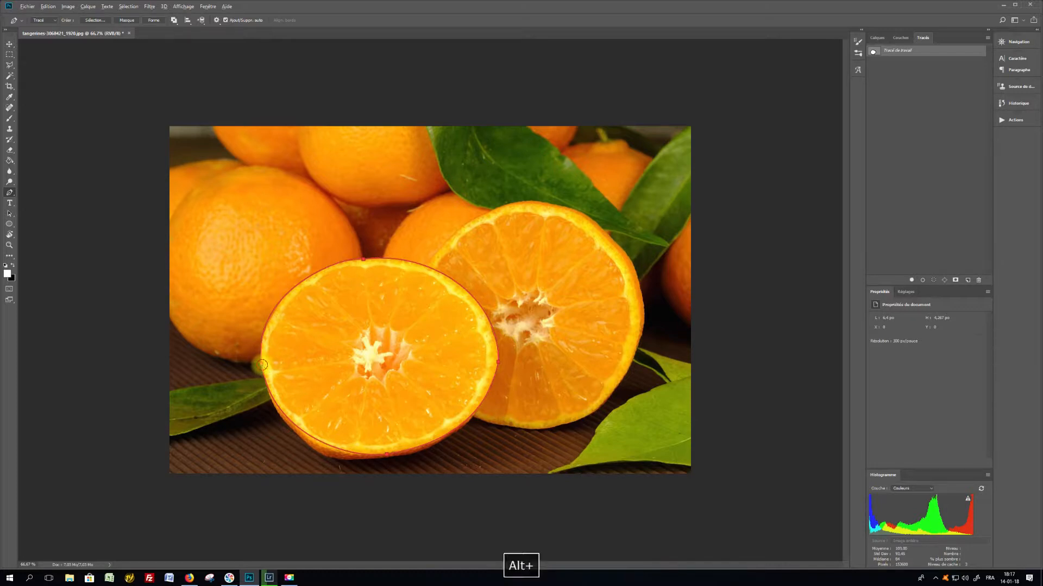
{"action": "left_click_drag", "start_coordinate": [261, 365], "coordinate": [254, 293]}
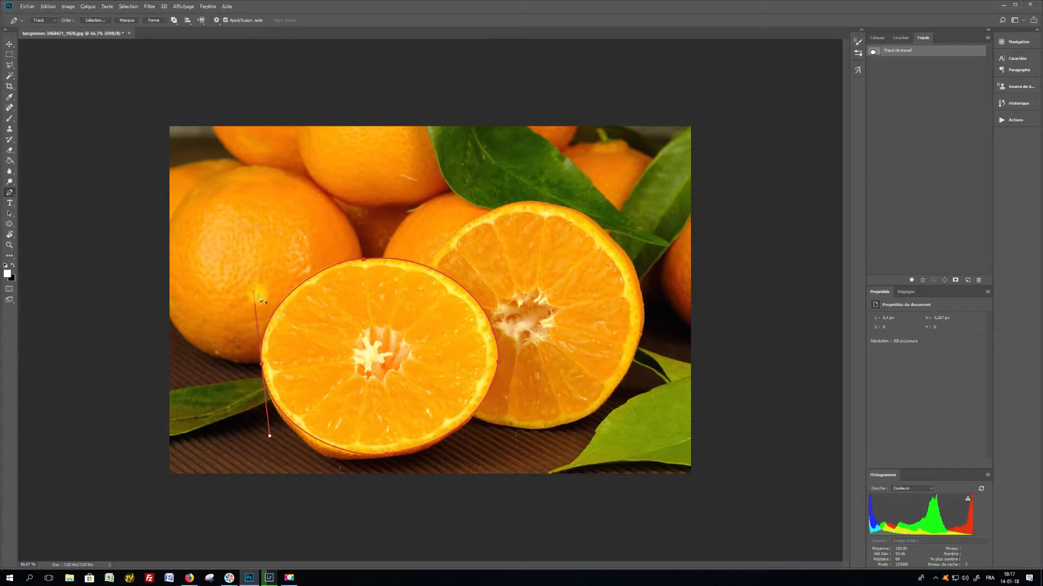
{"action": "key", "text": "alt"}
{"action": "left_click_drag", "start_coordinate": [269, 436], "coordinate": [281, 452]}
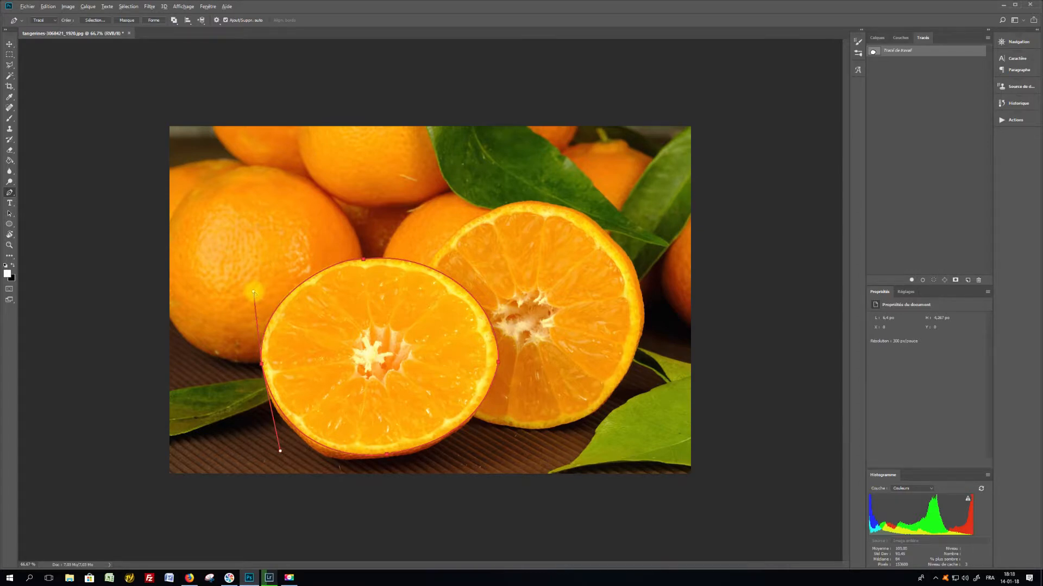
{"action": "left_click_drag", "start_coordinate": [254, 292], "coordinate": [250, 293]}
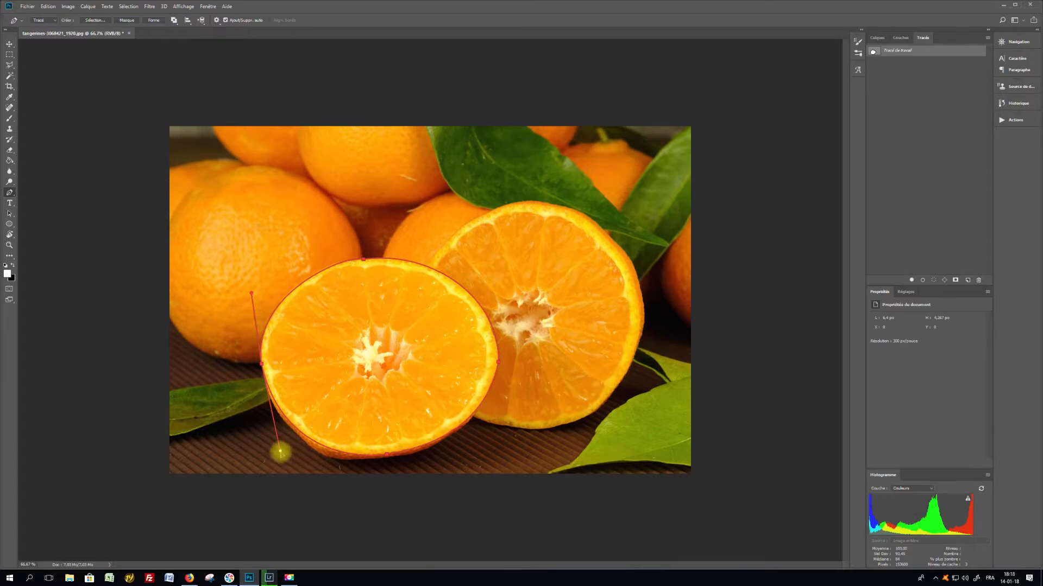
{"action": "left_click_drag", "start_coordinate": [279, 450], "coordinate": [278, 454]}
{"action": "left_click_drag", "start_coordinate": [276, 432], "coordinate": [284, 452]}
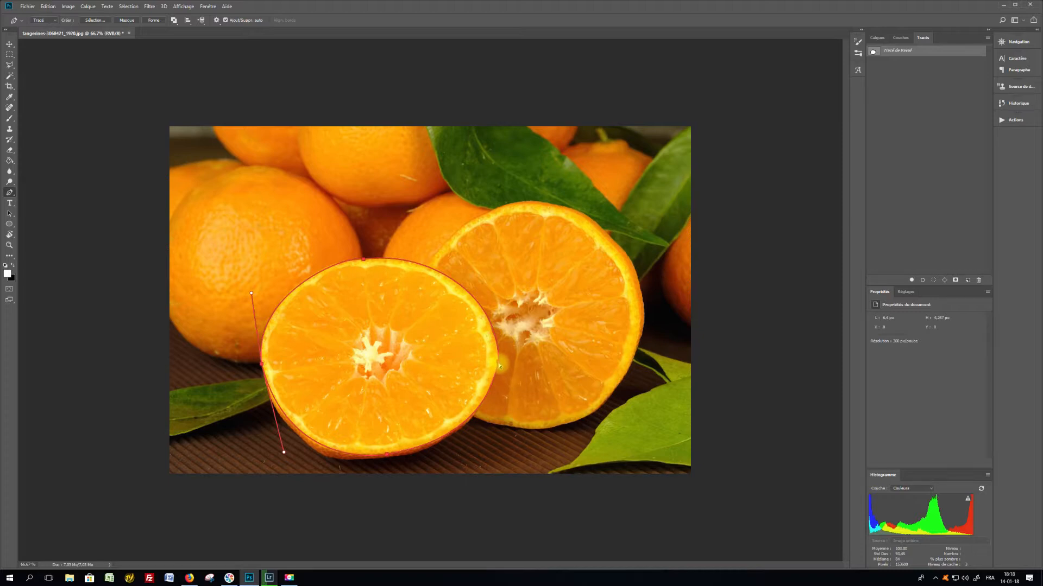
- Select the path's right anchor along with the left one and move the selected anchors slightly down
{"action": "left_click", "coordinate": [500, 366], "text": "ctrl"}
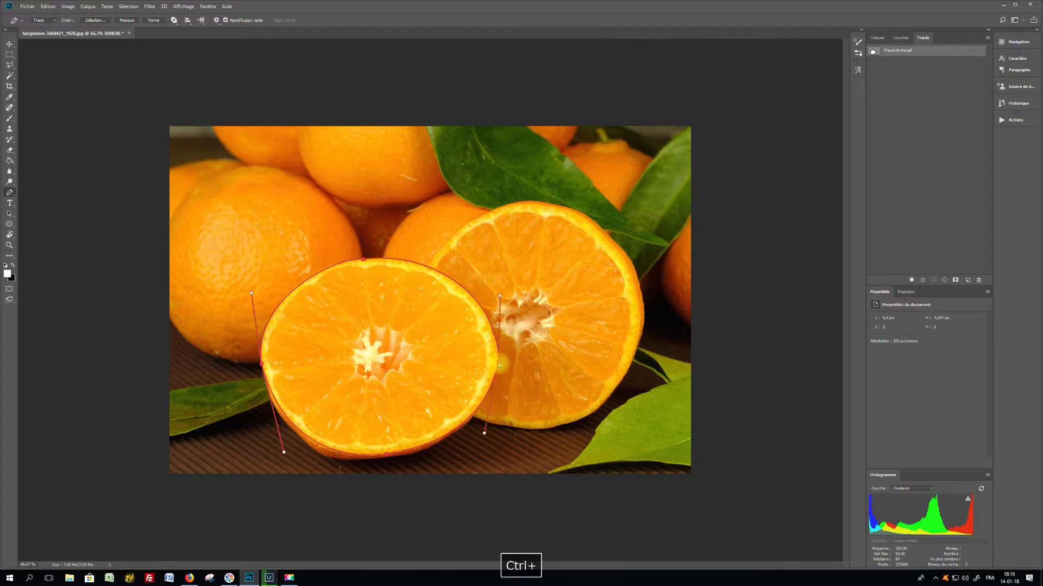
{"action": "left_click_drag", "start_coordinate": [499, 365], "coordinate": [499, 368]}
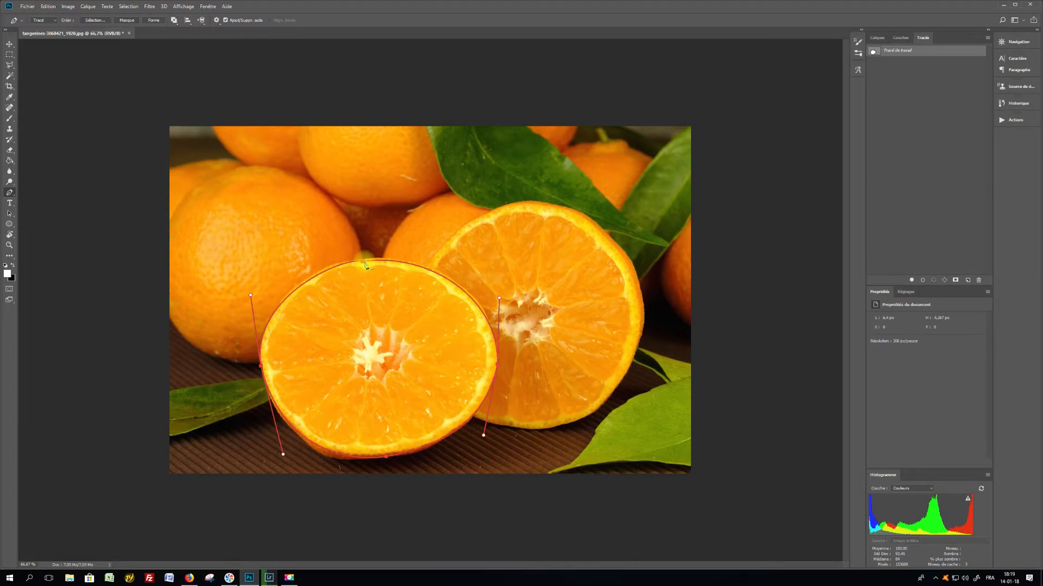
{"action": "left_click", "coordinate": [366, 265], "text": "shift"}
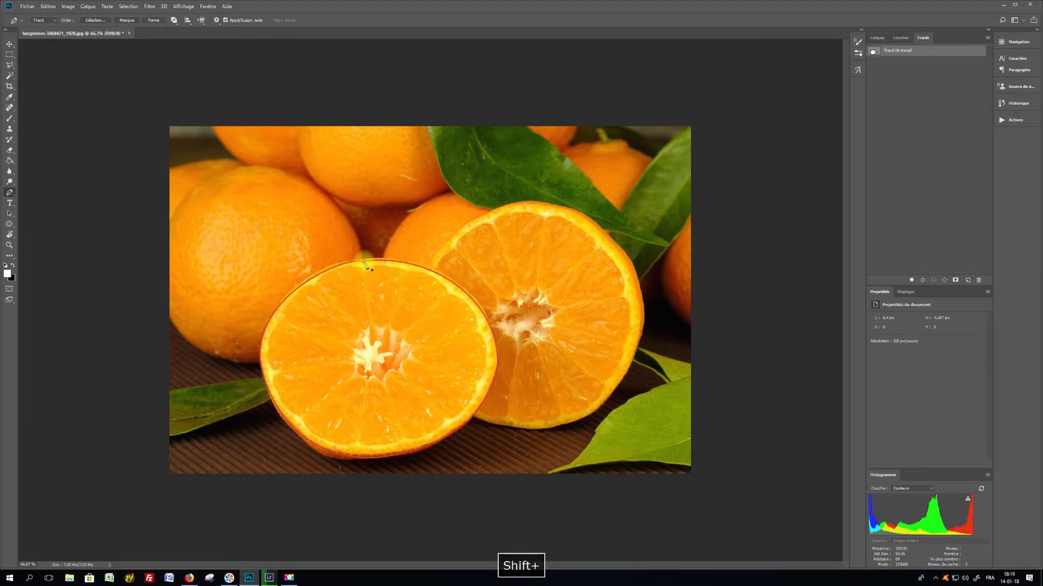
{"action": "left_click_drag", "start_coordinate": [364, 262], "coordinate": [364, 267]}
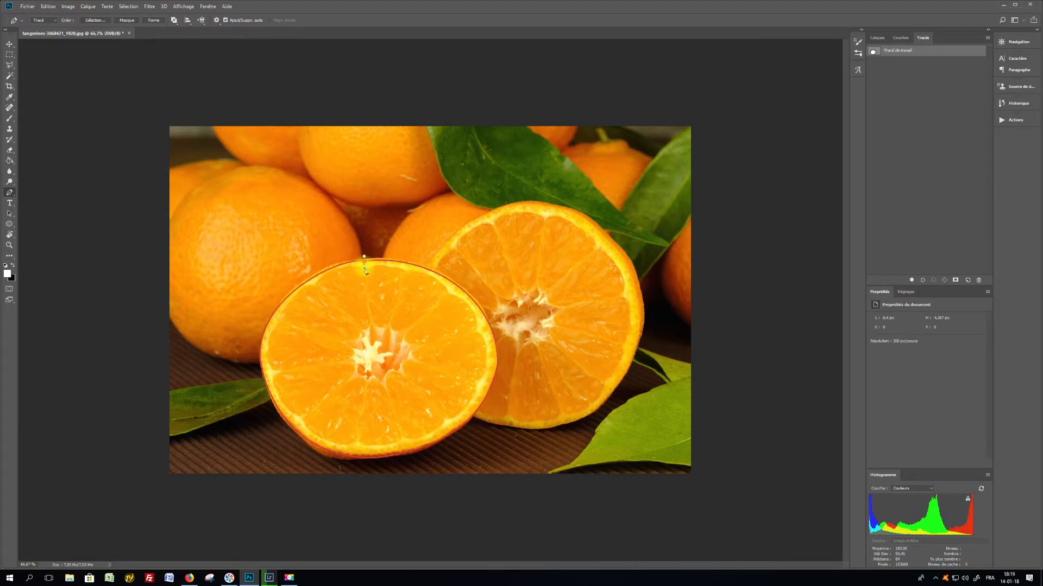
{"action": "key", "text": "ctrl+z"}
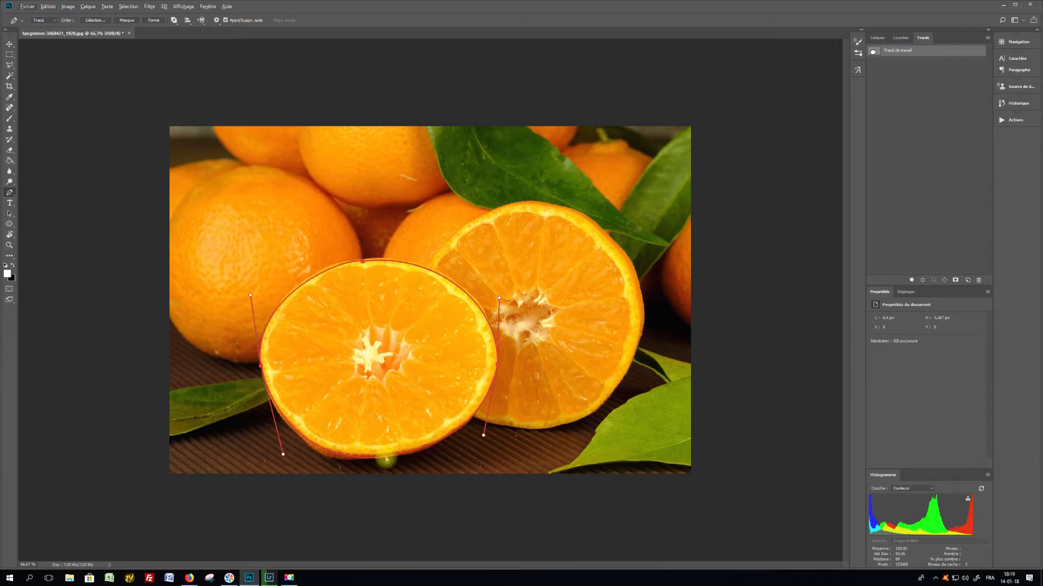
- Select the anchor at the bottom of the path and shift the selected anchors slightly up
{"action": "left_click", "coordinate": [386, 459], "text": "ctrl"}
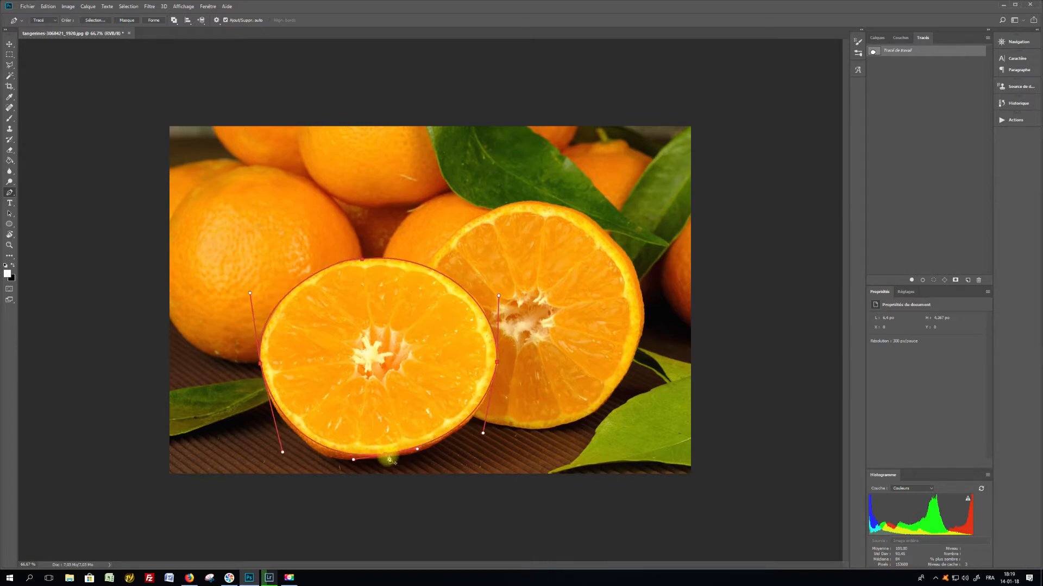
- Try a free transform of the front orange half's path by its upper-right corner, undo the resize and close the transformation
{"action": "right_click", "coordinate": [389, 460]}
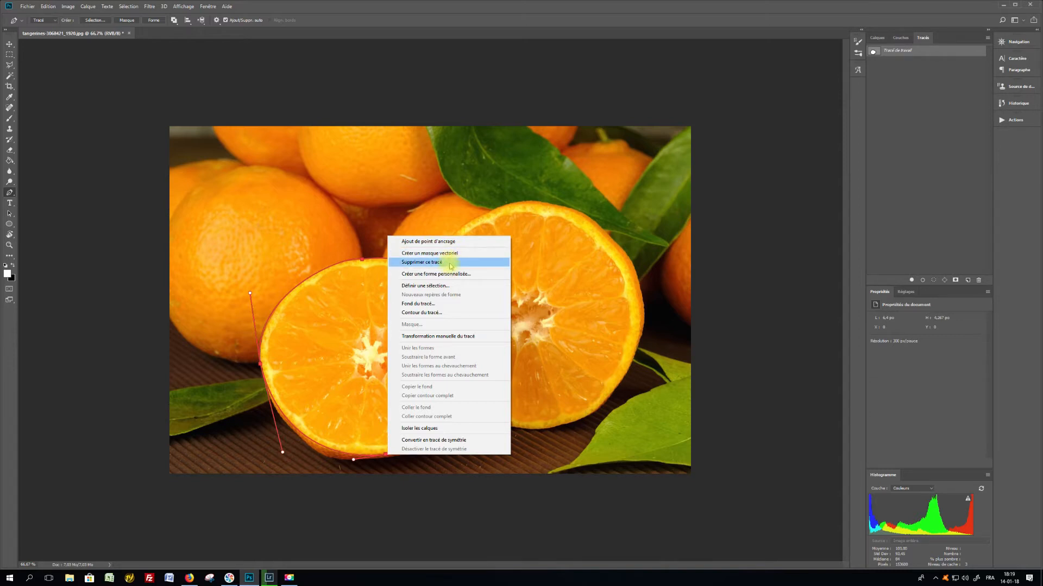
{"action": "left_click", "coordinate": [453, 337]}
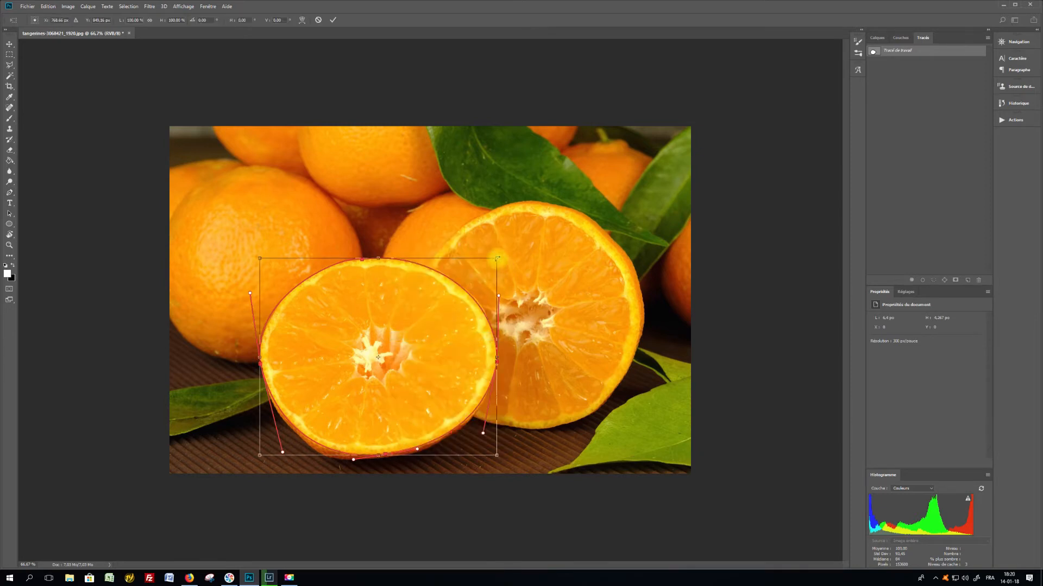
{"action": "mouse_move", "coordinate": [497, 258]}
{"action": "left_mouse_down"}
{"action": "mouse_move", "coordinate": [502, 252]}
{"action": "mouse_move", "coordinate": [495, 259]}
{"action": "left_mouse_up"}
{"action": "key", "text": "ctrl+z"}
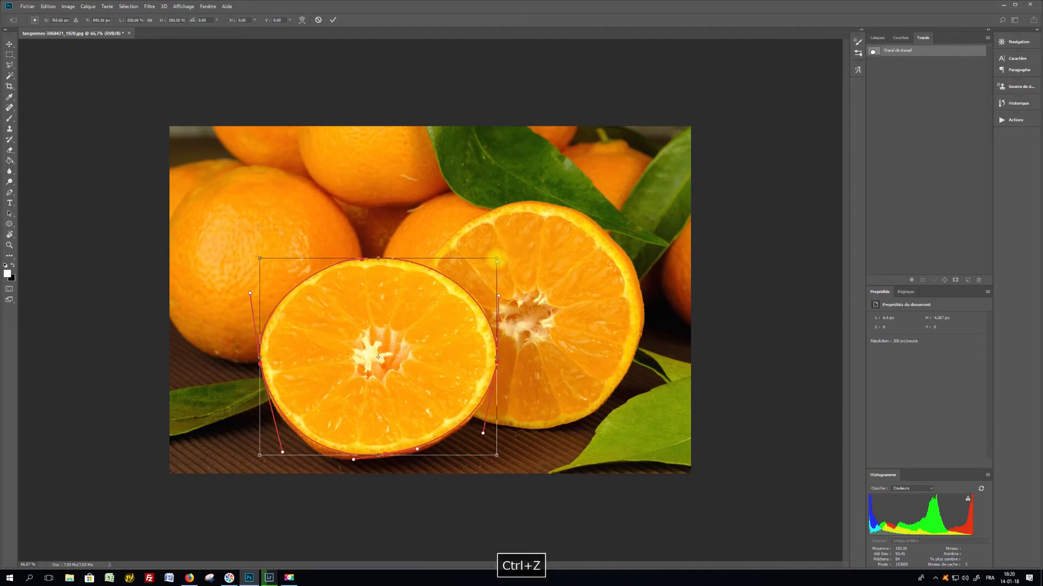
{"action": "left_click", "coordinate": [333, 20]}
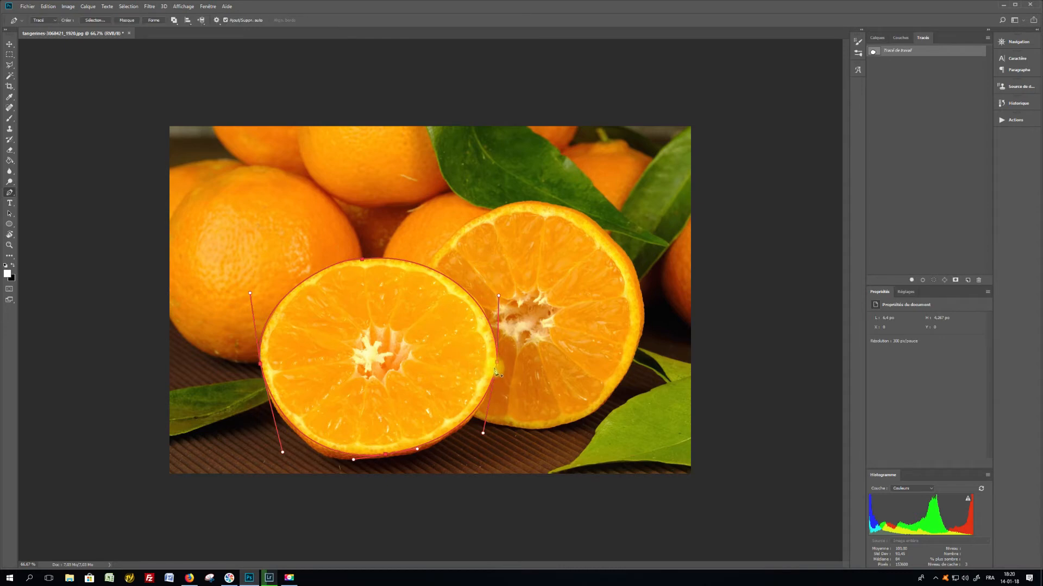
{"action": "right_click", "coordinate": [488, 392]}
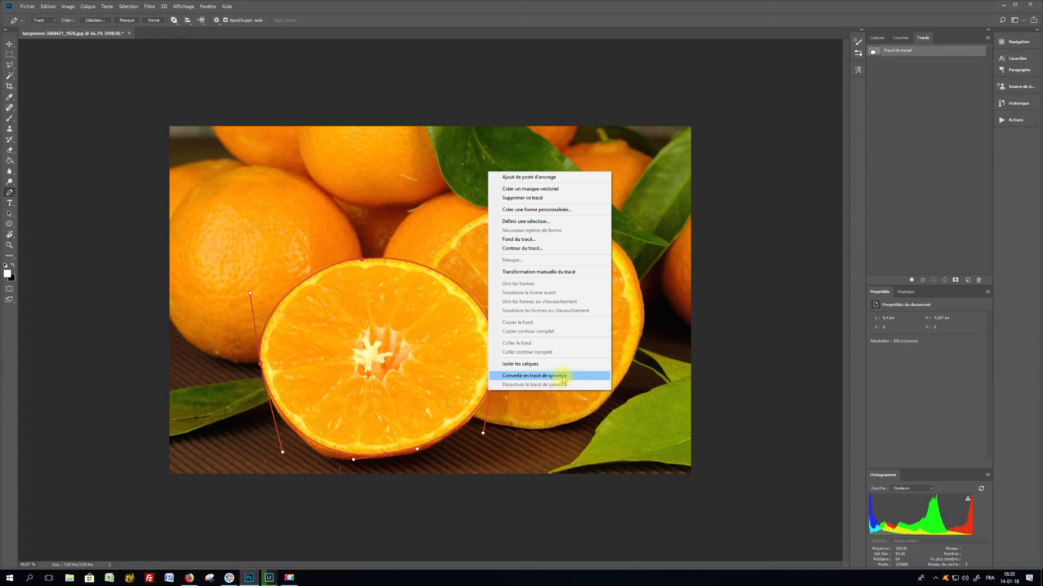
{"action": "left_click", "coordinate": [850, 181]}
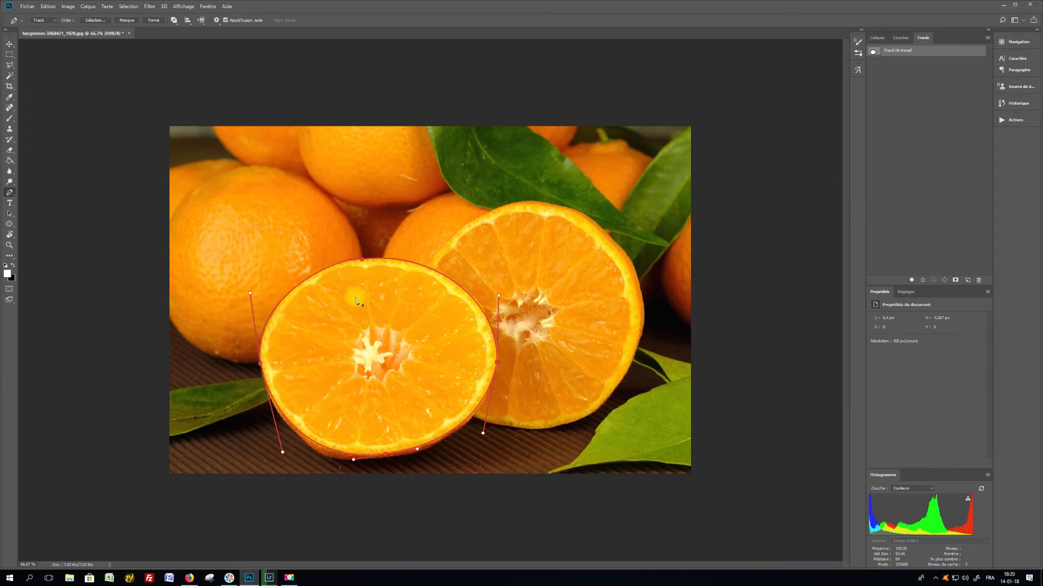
- Convert the front orange half's path into a new selection and open it in the Select and Mask workspace
{"action": "left_click", "coordinate": [92, 19]}
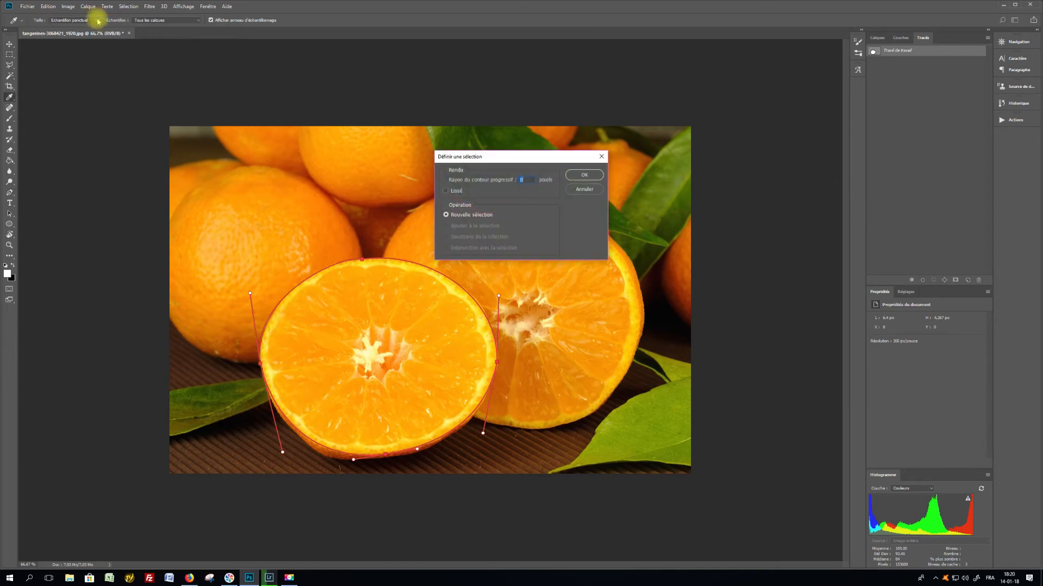
{"action": "left_click", "coordinate": [594, 175]}
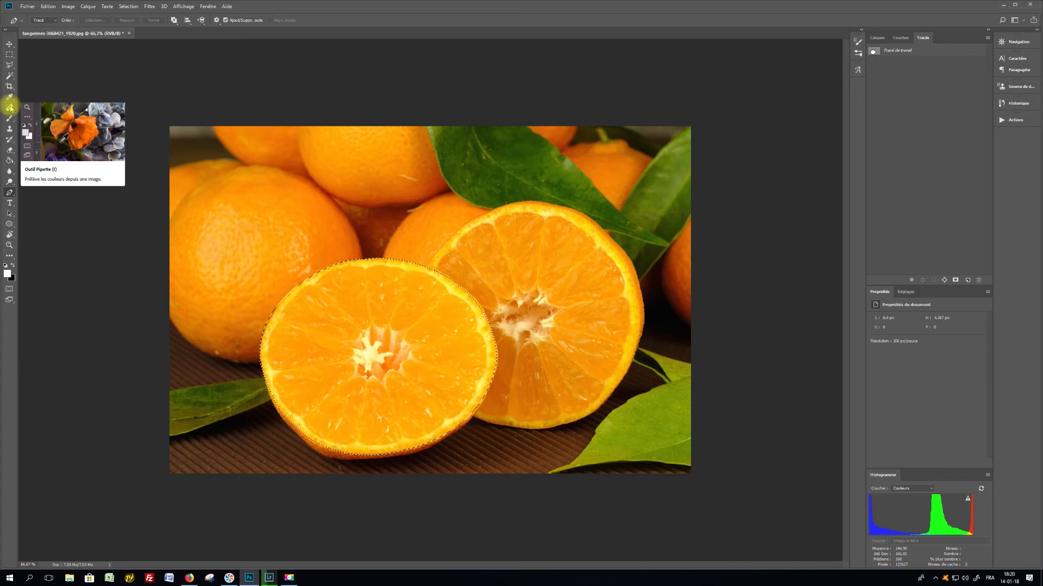
{"action": "left_click", "coordinate": [9, 76]}
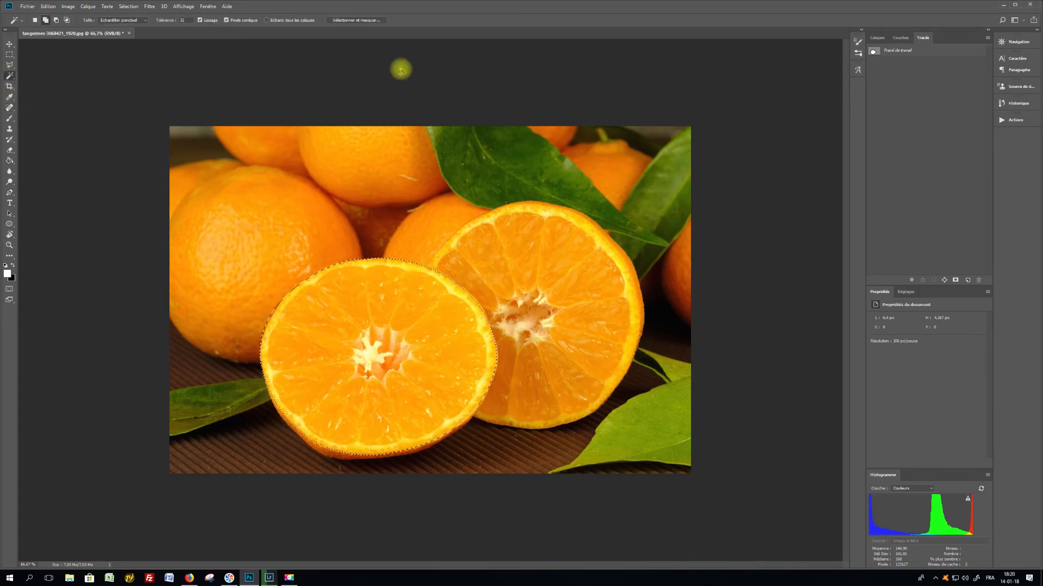
{"action": "left_click", "coordinate": [353, 20]}
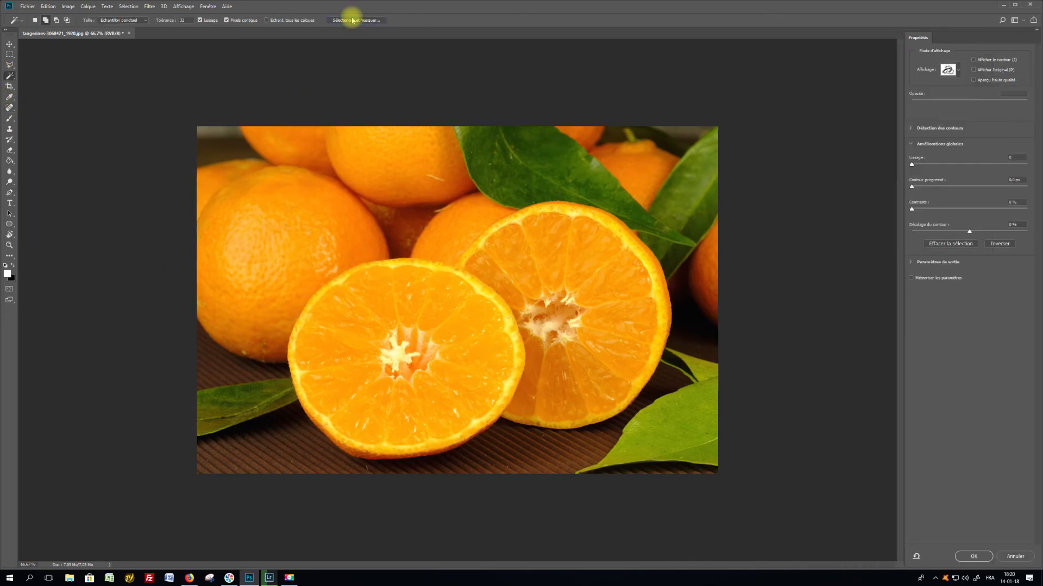